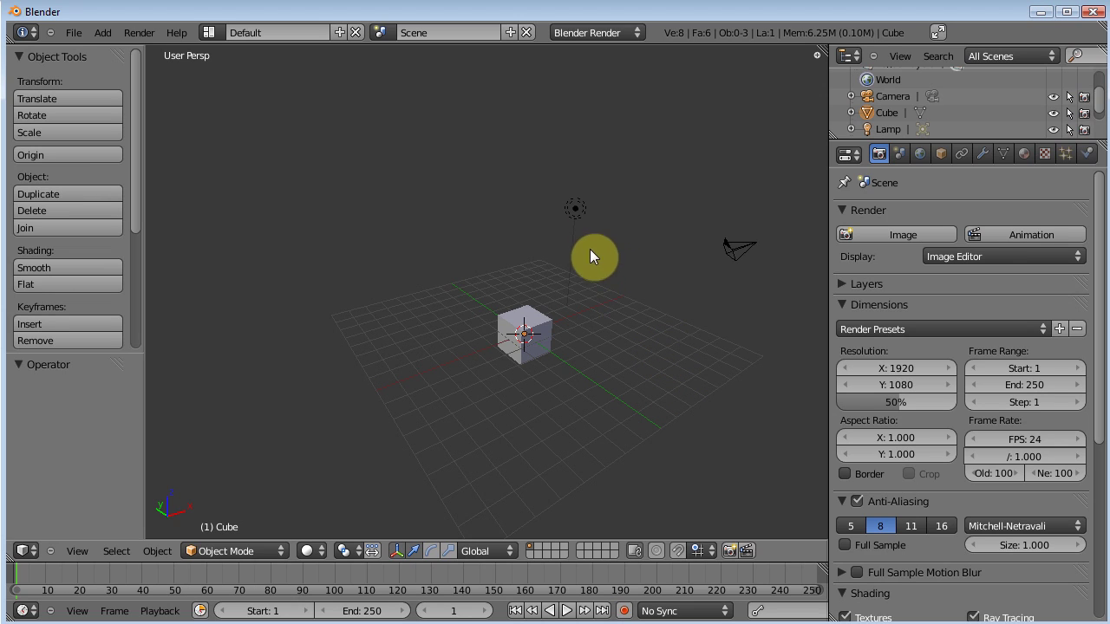
# Snap the 3D cursor back to the cube's centre and frame the cube, lamp and camera
pyautogui.click(505, 220)
pyautogui.hotkey('shift', 'c')
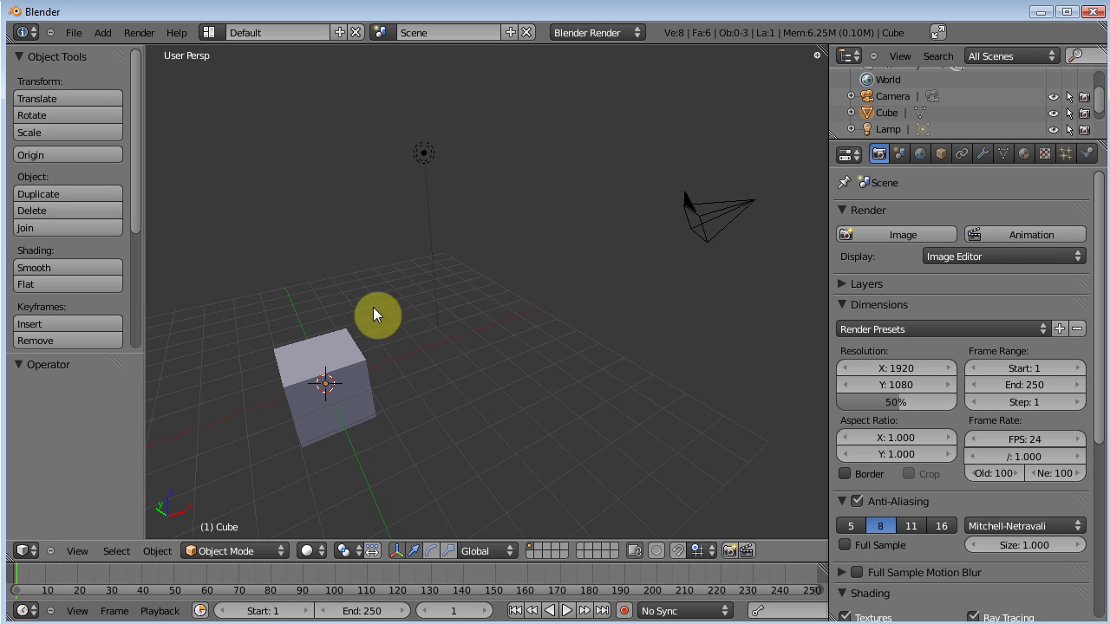
pyautogui.click(121, 9)
# Turn on Emulate 3 Button Mouse in the User Preferences Input settings and save it as default
pyautogui.click(76, 35)
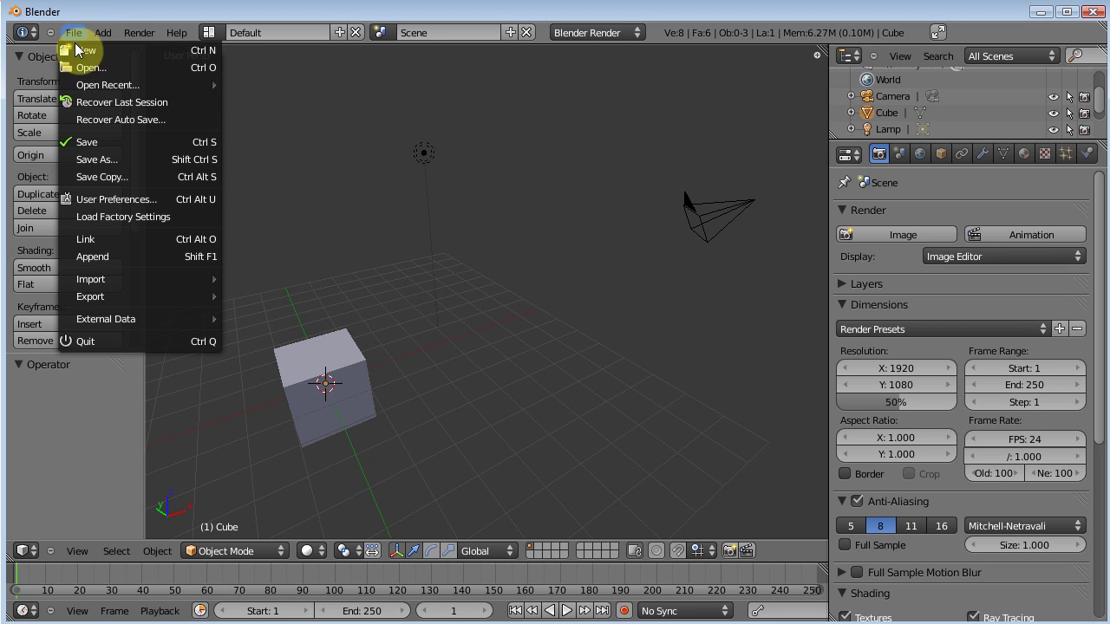
pyautogui.click(116, 208)
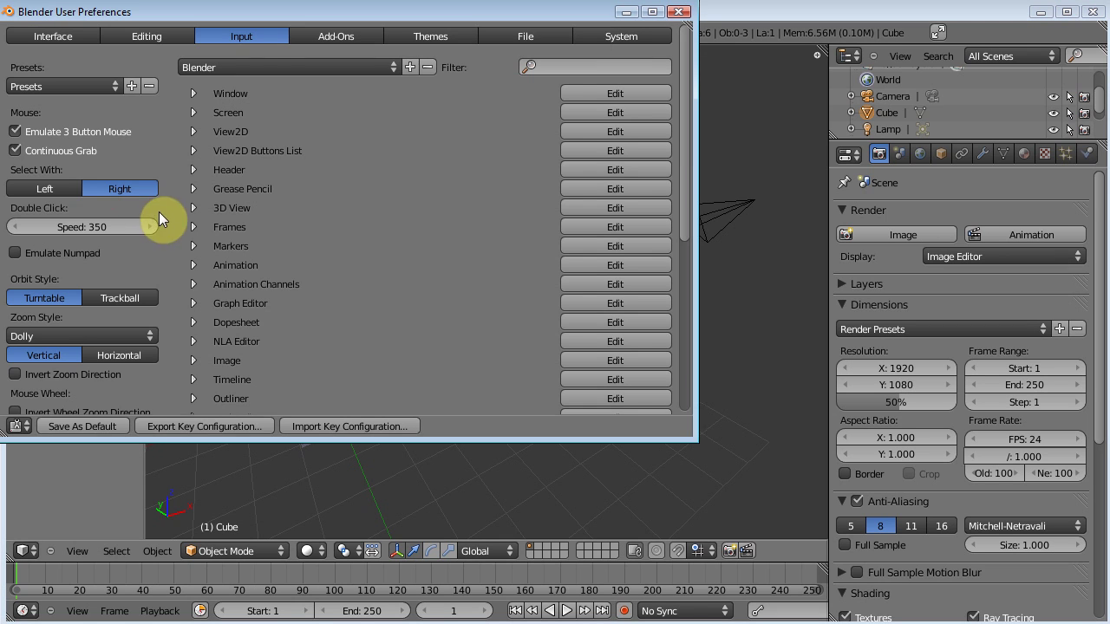
pyautogui.moveTo(272, 12); pyautogui.dragTo(523, 78)
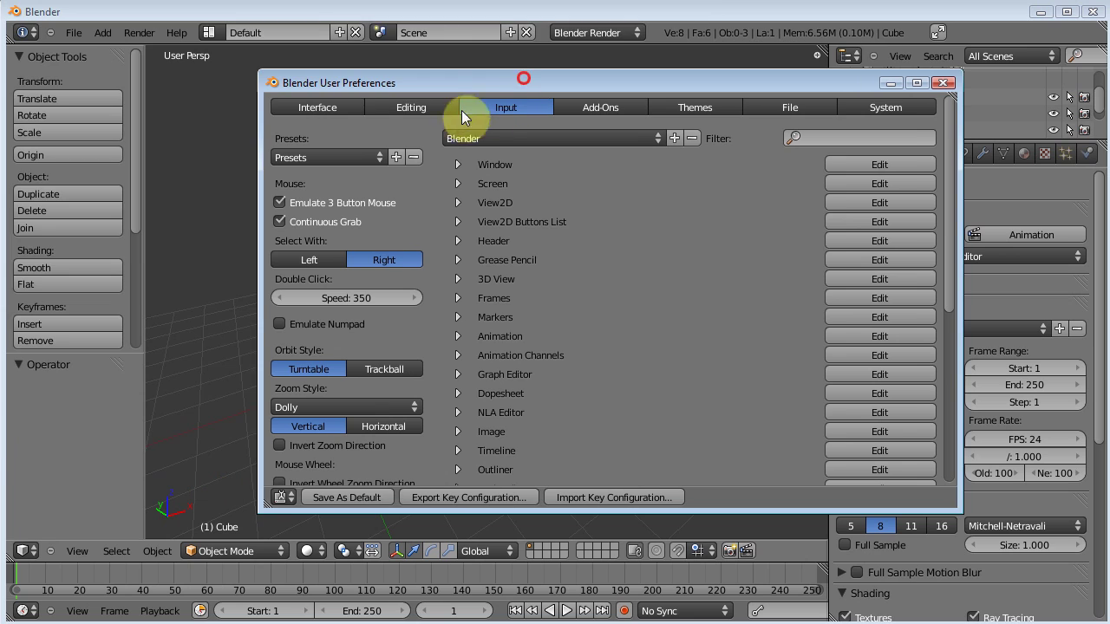
pyautogui.click(578, 109)
pyautogui.click(514, 108)
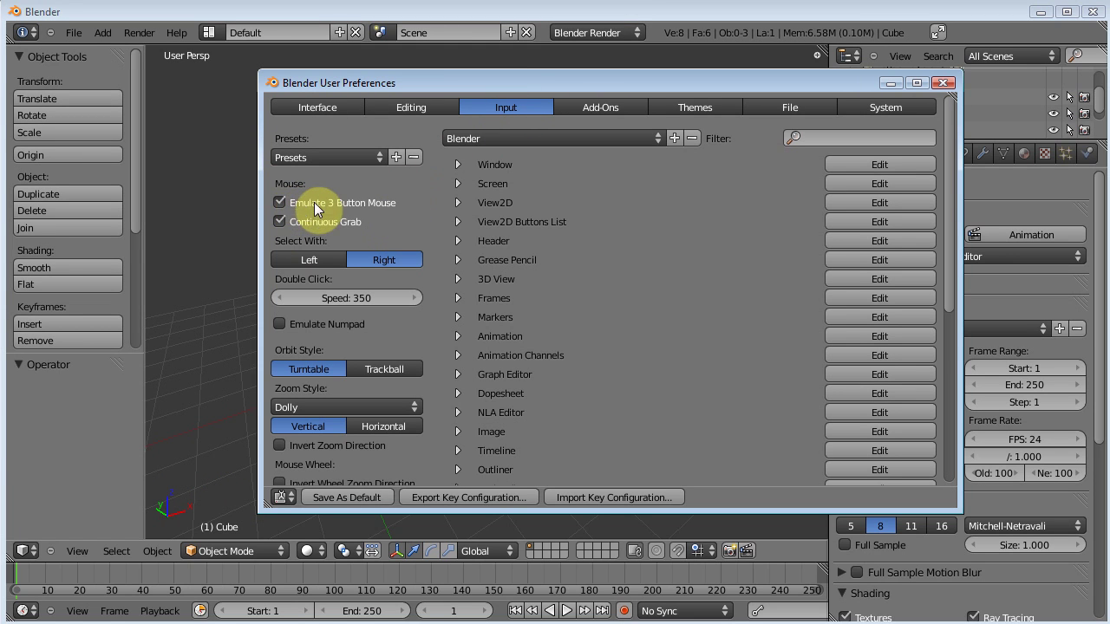
pyautogui.click(278, 200)
pyautogui.click(348, 497)
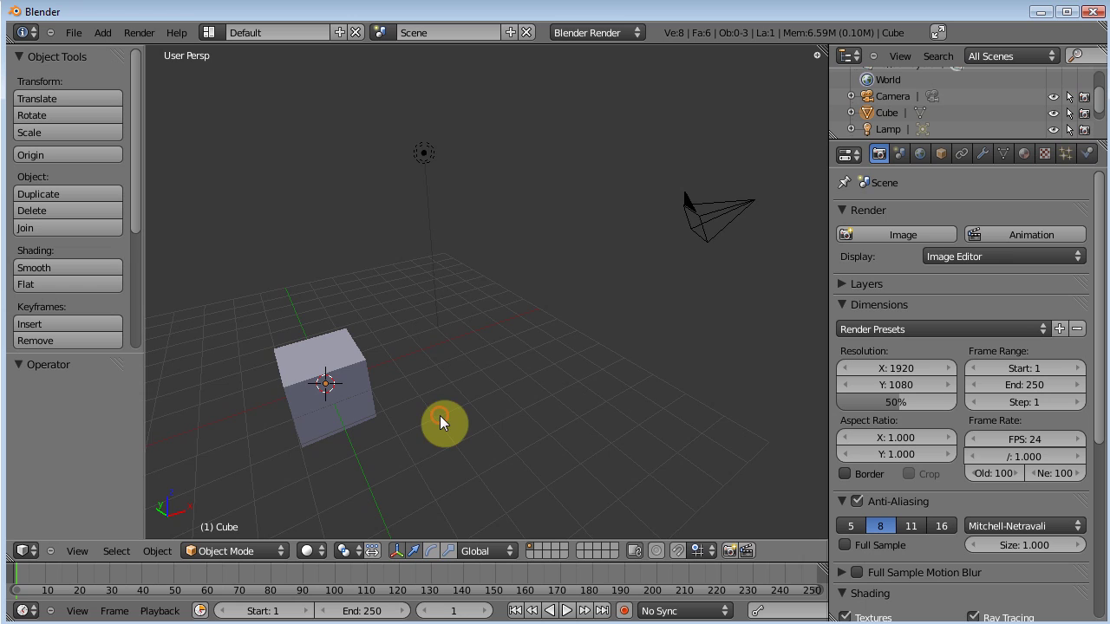
# Alt-drag to orbit around the cube, ending at a low close-up angle
pyautogui.moveTo(440, 417); pyautogui.dragTo(529, 425, button='middle')
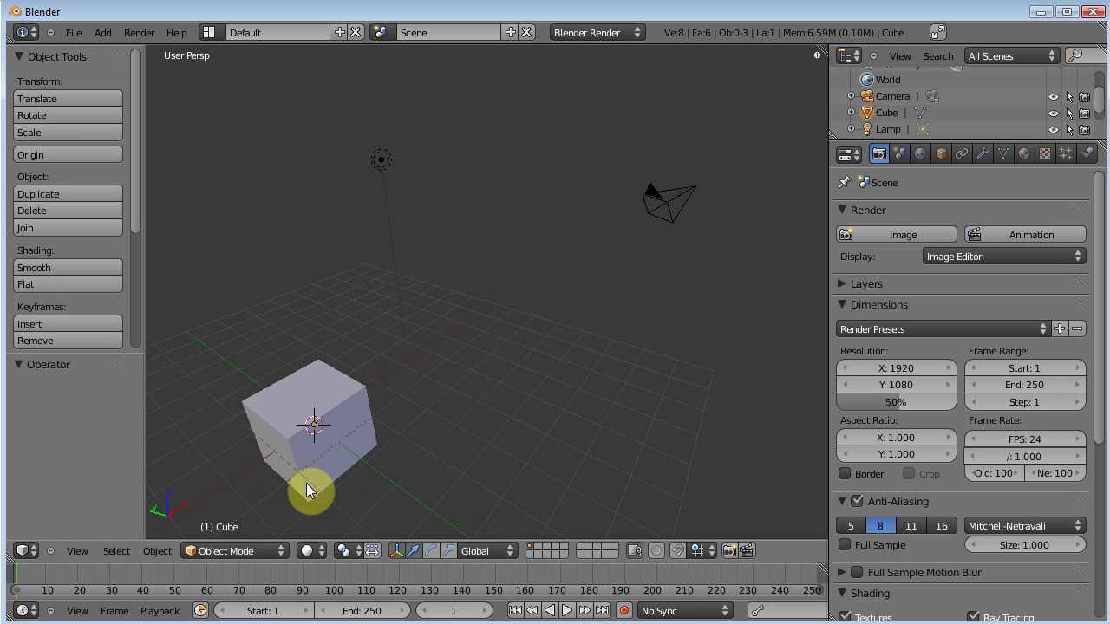
pyautogui.moveTo(310, 486); pyautogui.dragTo(337, 452, button='middle')
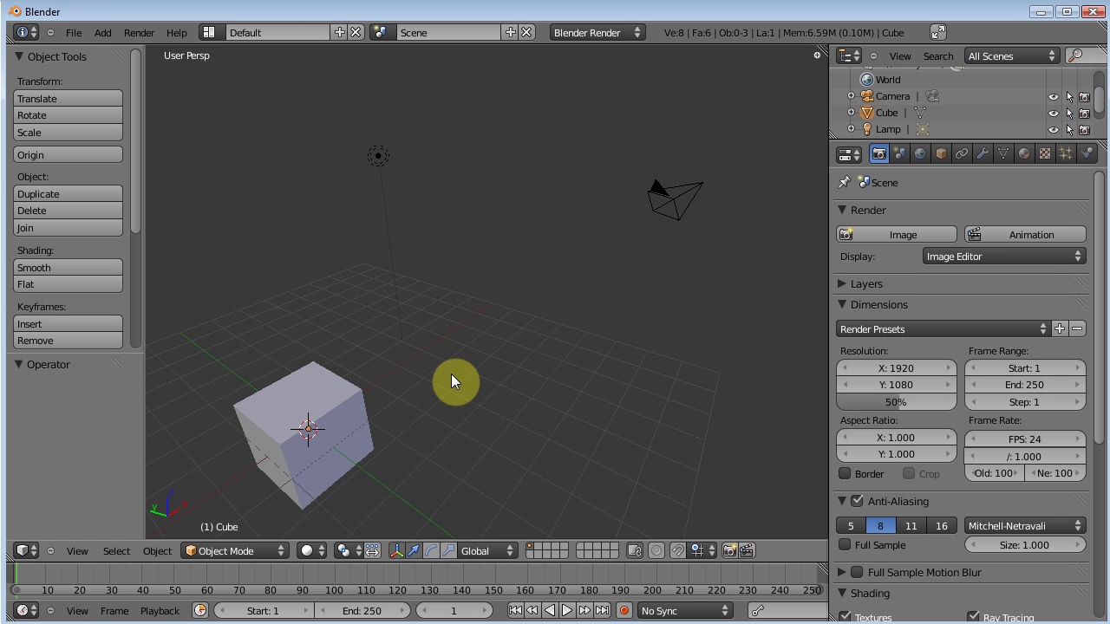
pyautogui.moveTo(451, 374); pyautogui.dragTo(414, 334, button='middle')
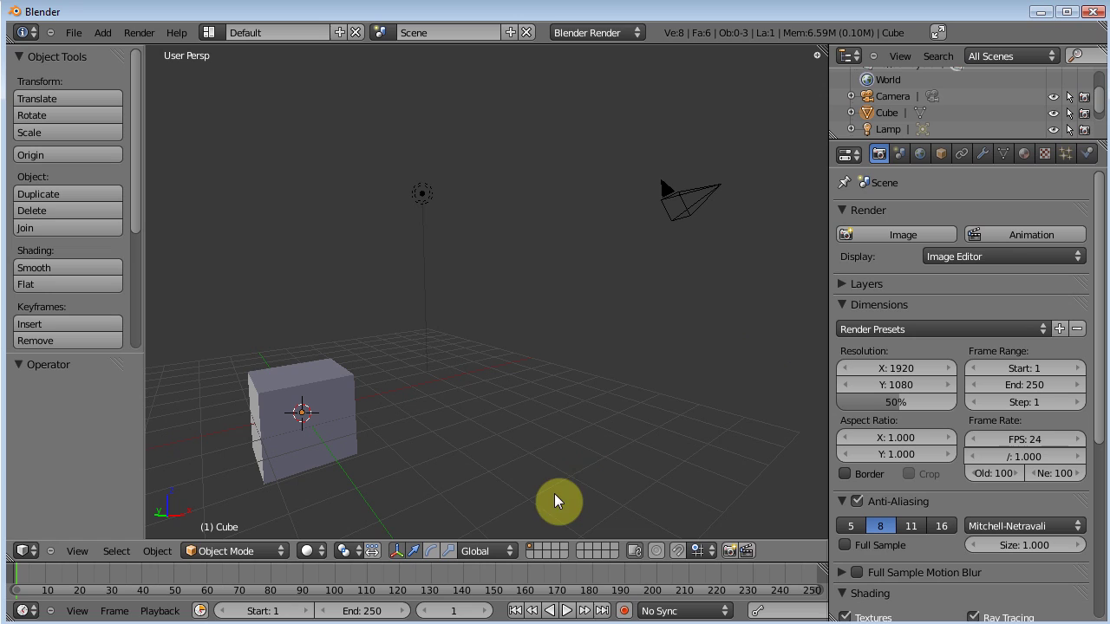
pyautogui.press('alt')
pyautogui.press('alt')
pyautogui.keyDown('alt'); pyautogui.moveTo(423, 437); pyautogui.dragTo(563, 457); pyautogui.keyUp('alt')
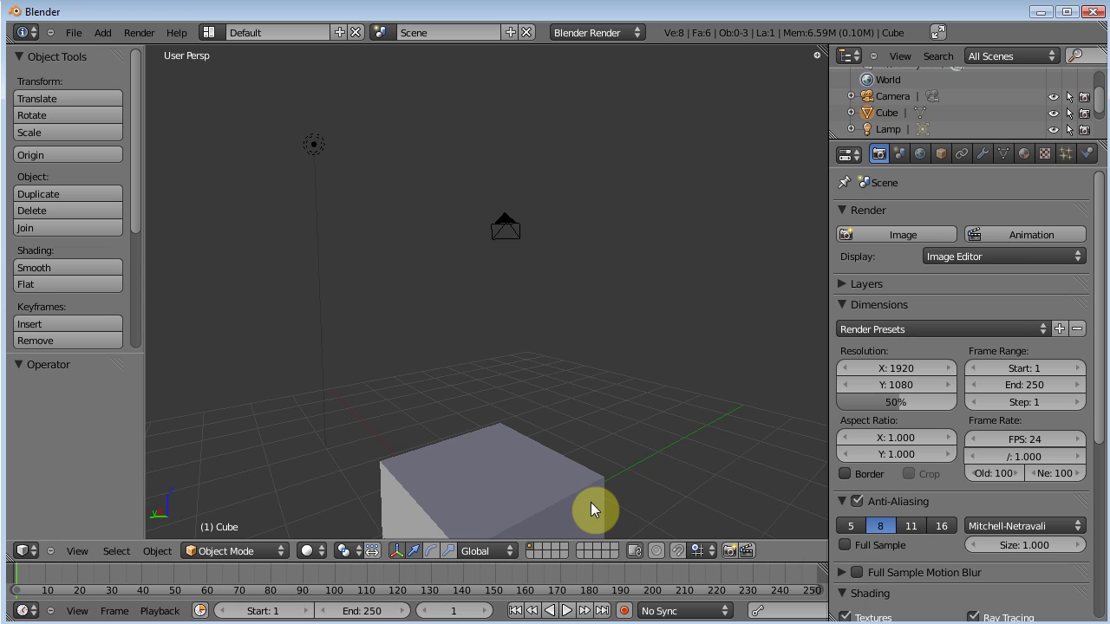
# Zoom with the wheel and Ctrl+Alt-drag, then orbit so grid, lamp, camera and cube sit centred
pyautogui.scroll(-6, 640, 433)
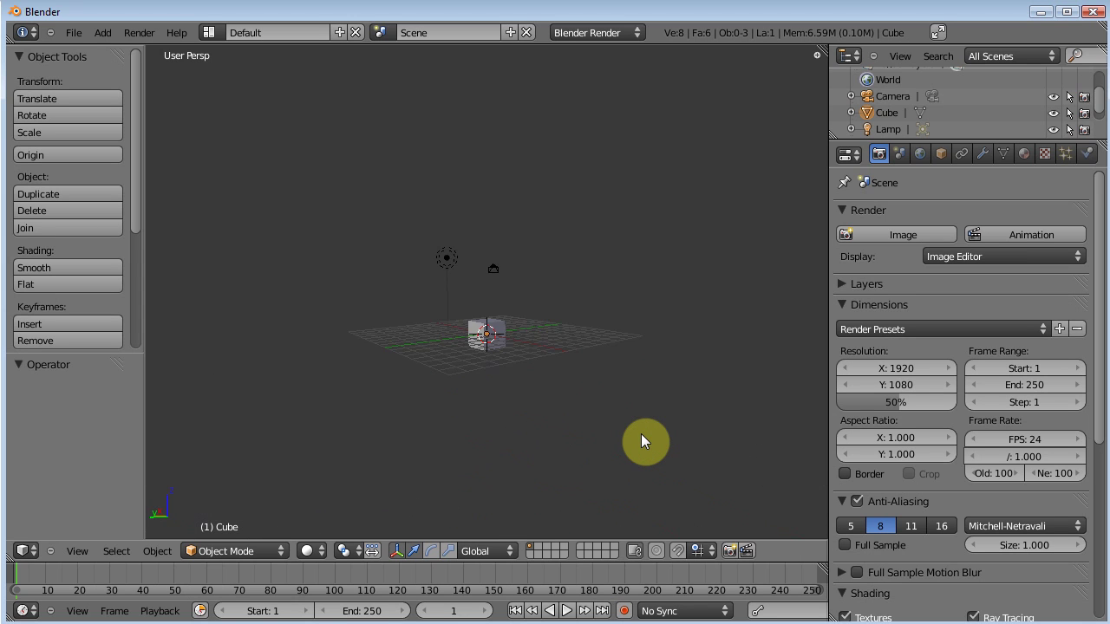
pyautogui.scroll(8, 641, 434)
pyautogui.scroll(-4, 641, 433)
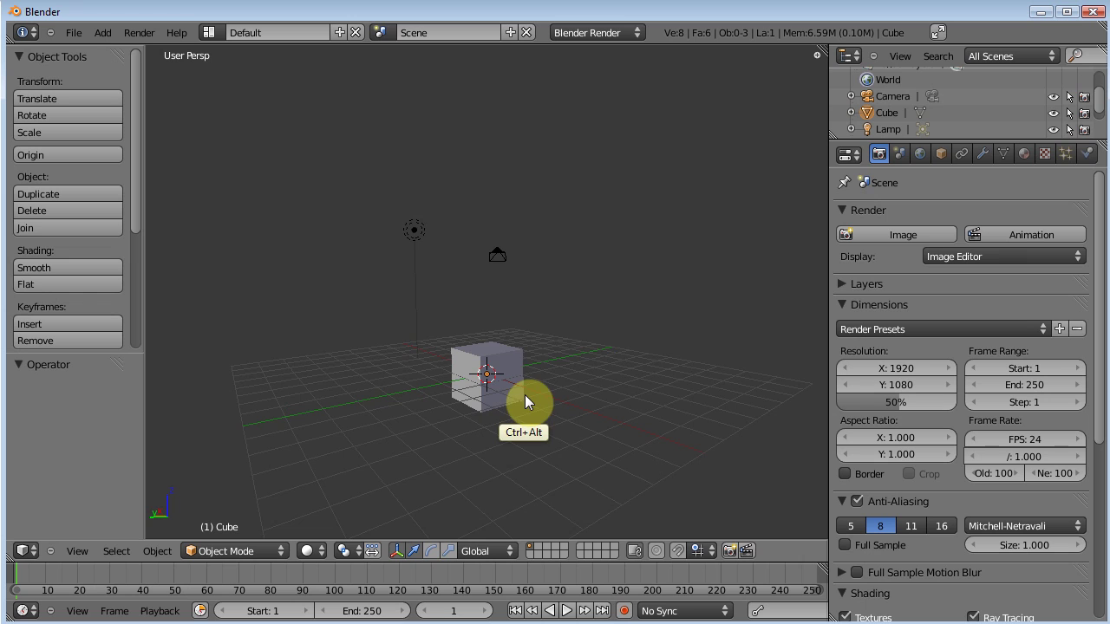
pyautogui.moveTo(524, 394)
pyautogui.keyDown('ctrl'); pyautogui.keyDown('alt'); pyautogui.mouseDown()
pyautogui.moveTo(505, 265)
pyautogui.moveTo(560, 430)
pyautogui.moveTo(576, 447)
pyautogui.moveTo(568, 418)
pyautogui.mouseUp(); pyautogui.keyUp('alt'); pyautogui.keyUp('ctrl')
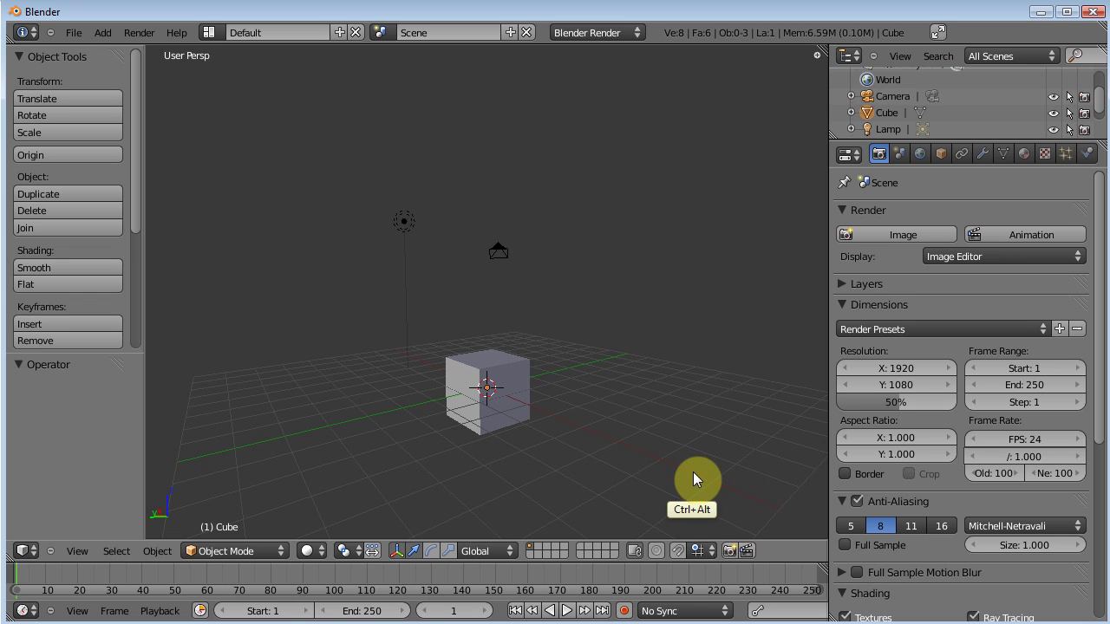
pyautogui.keyDown('ctrl'); pyautogui.moveTo(639, 488); pyautogui.dragTo(587, 465, button='middle'); pyautogui.keyUp('ctrl')
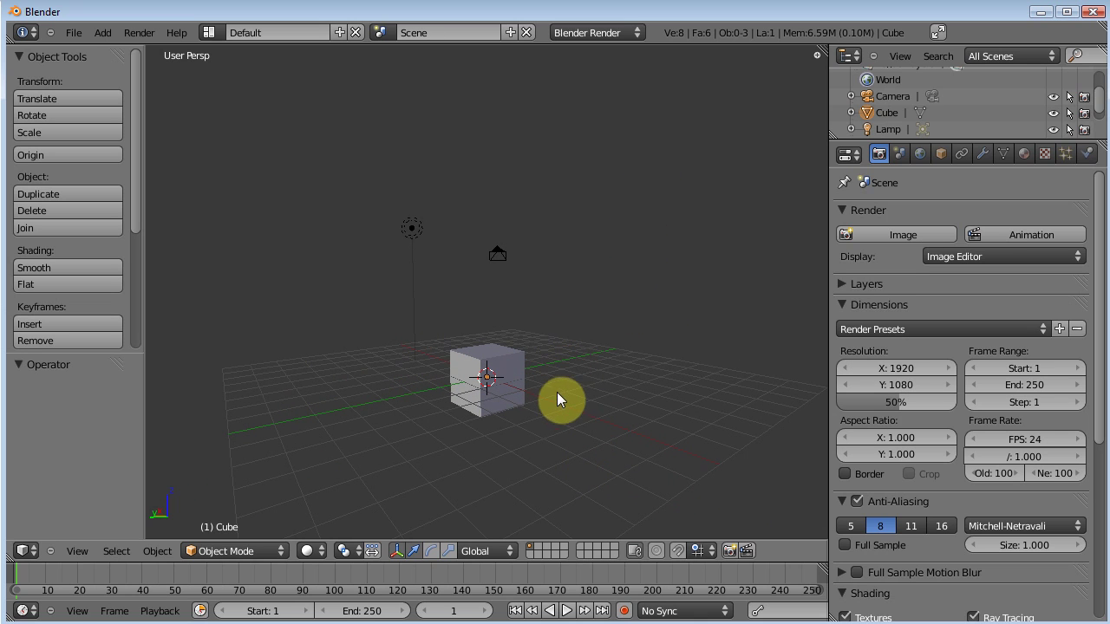
pyautogui.keyDown('alt'); pyautogui.moveTo(555, 369); pyautogui.dragTo(686, 391); pyautogui.keyUp('alt')
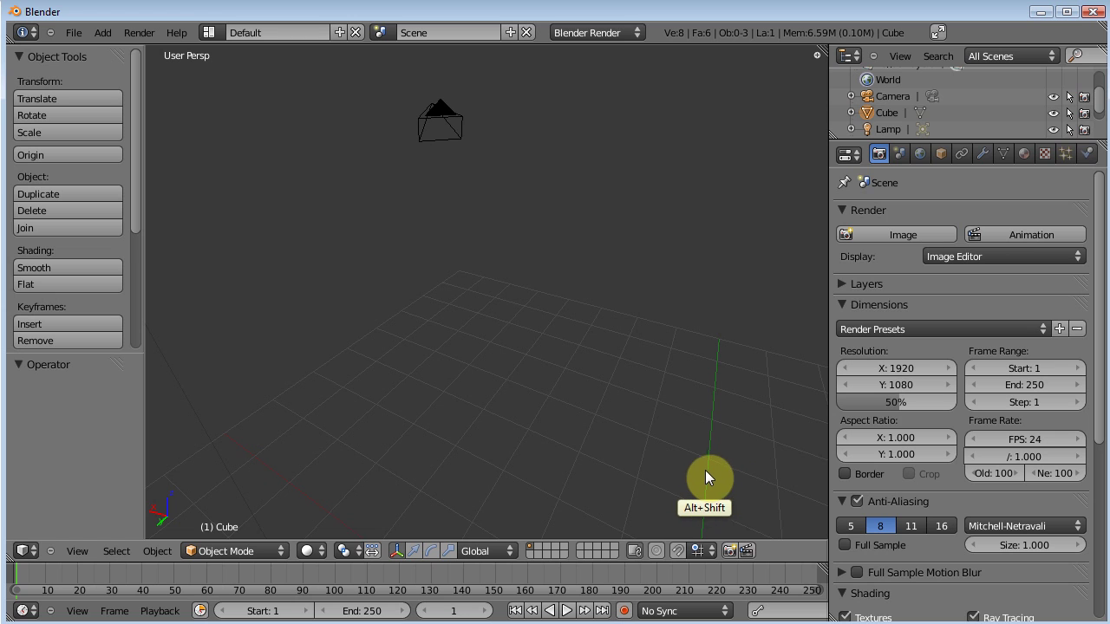
# Pan and zoom the cube back near centre, then enter Edit Mode with all vertices deselected
pyautogui.keyDown('alt'); pyautogui.keyDown('shift'); pyautogui.moveTo(690, 460); pyautogui.dragTo(584, 304); pyautogui.keyUp('shift'); pyautogui.keyUp('alt')
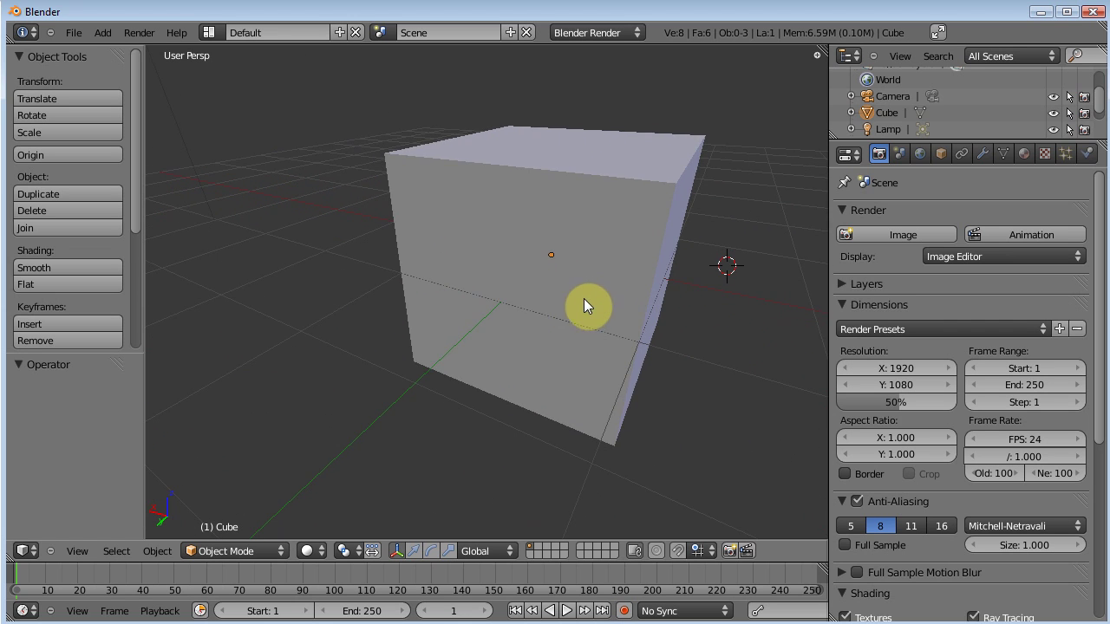
pyautogui.keyDown('ctrl'); pyautogui.keyDown('alt'); pyautogui.moveTo(618, 375); pyautogui.dragTo(603, 250); pyautogui.keyUp('alt'); pyautogui.keyUp('ctrl')
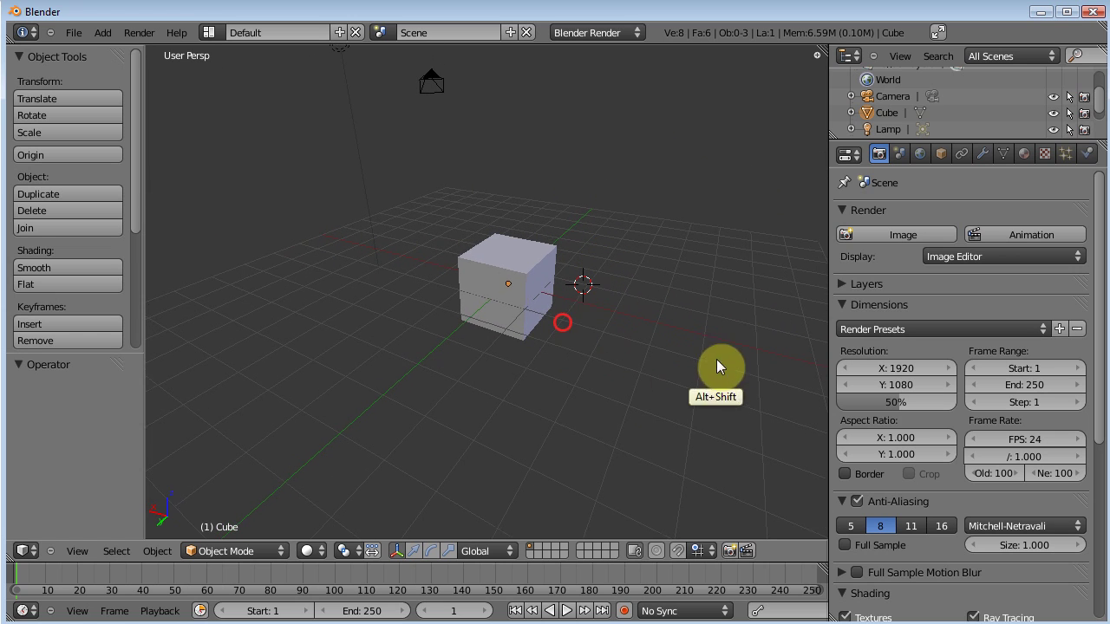
pyautogui.keyDown('alt'); pyautogui.keyDown('shift'); pyautogui.moveTo(716, 359); pyautogui.dragTo(563, 379); pyautogui.keyUp('shift'); pyautogui.keyUp('alt')
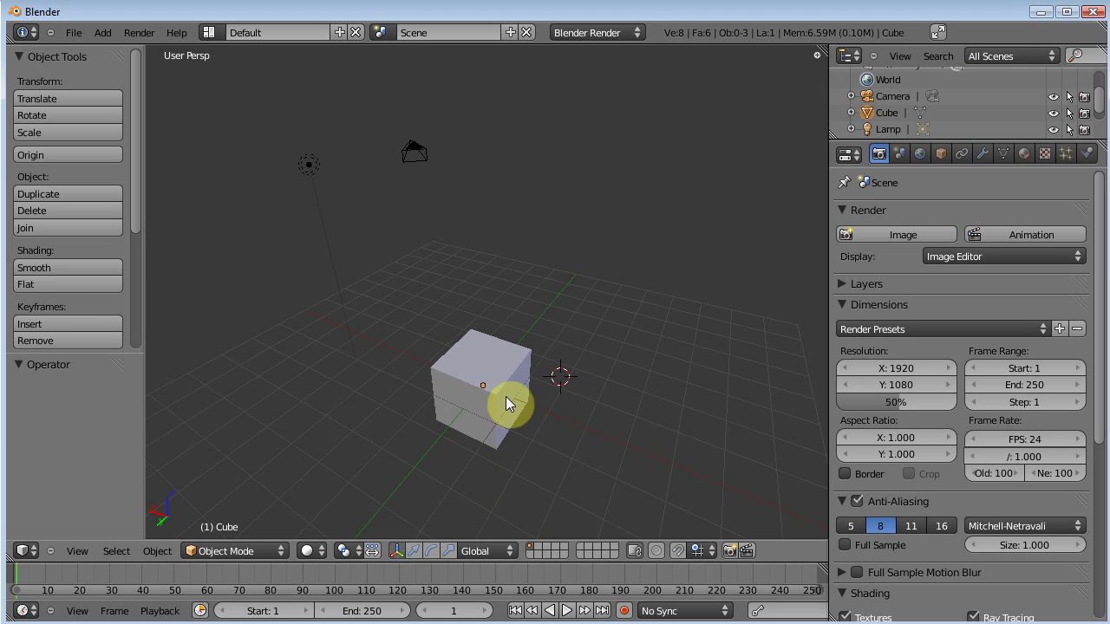
pyautogui.press('Tab')
pyautogui.press('a')
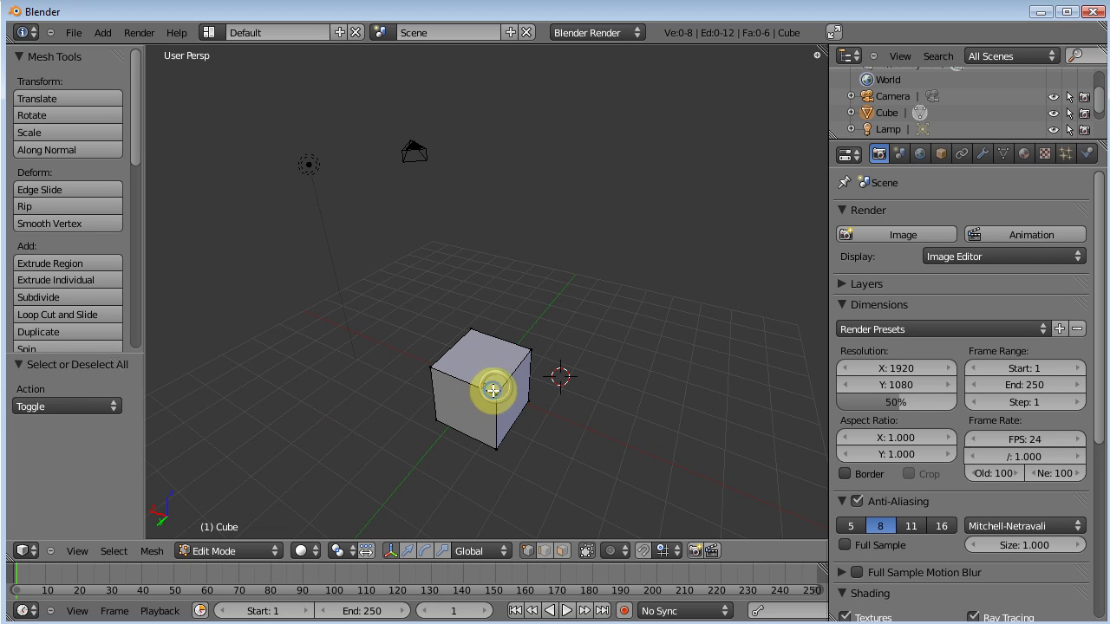
# Select the cube's lower-left front, front-top and front-bottom corner vertices
pyautogui.rightClick(494, 391)
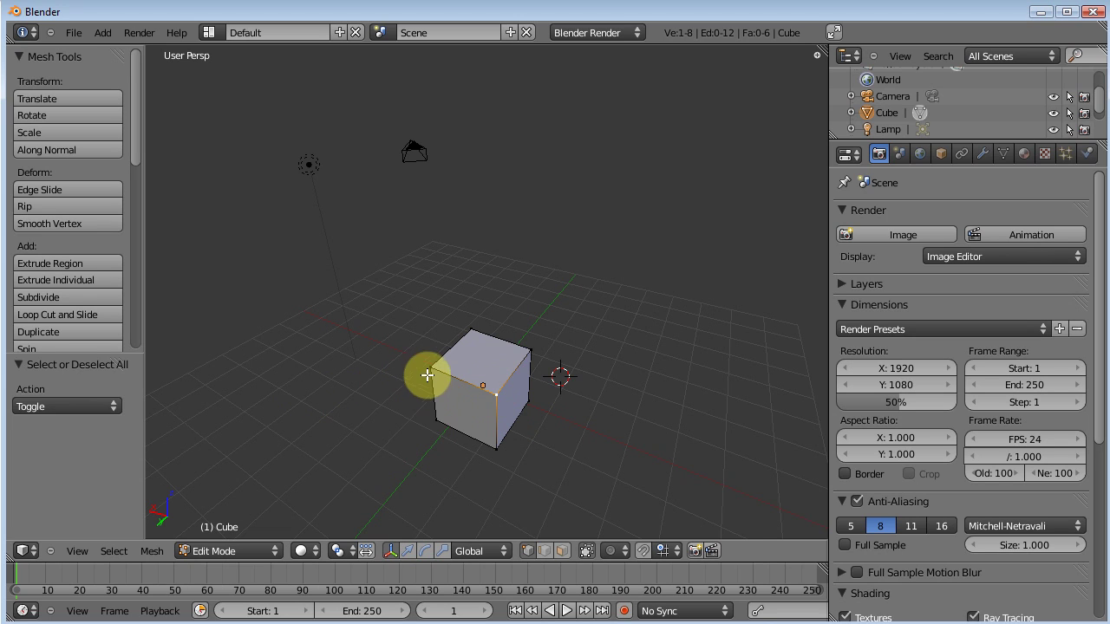
pyautogui.rightClick(436, 422)
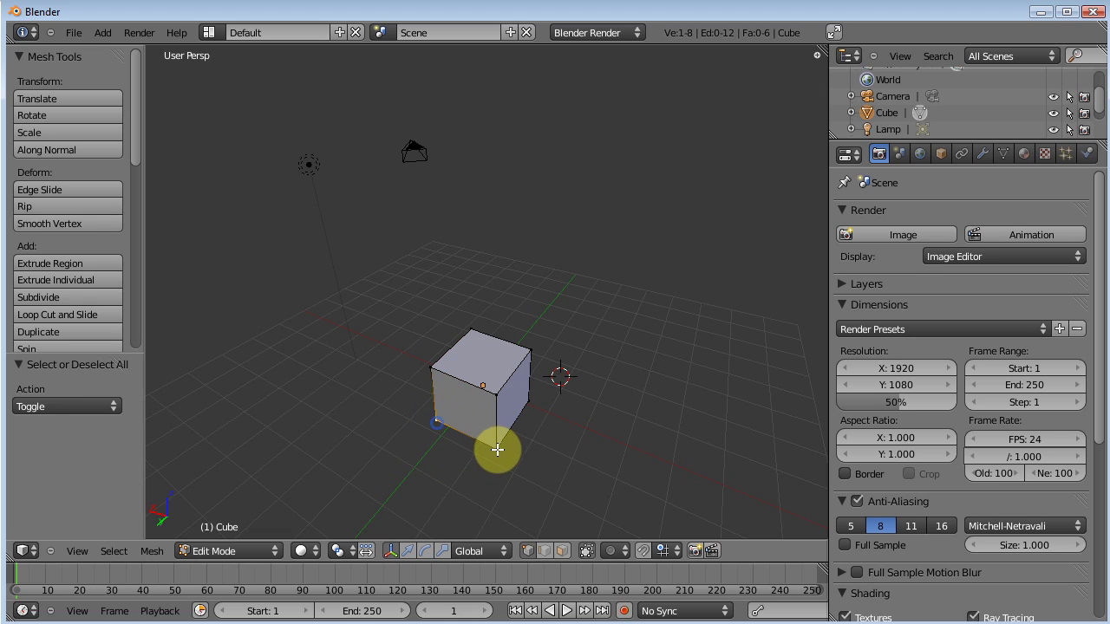
pyautogui.keyDown('shift'); pyautogui.rightClick(494, 392); pyautogui.keyUp('shift')
pyautogui.keyDown('shift'); pyautogui.rightClick(495, 448); pyautogui.keyUp('shift')
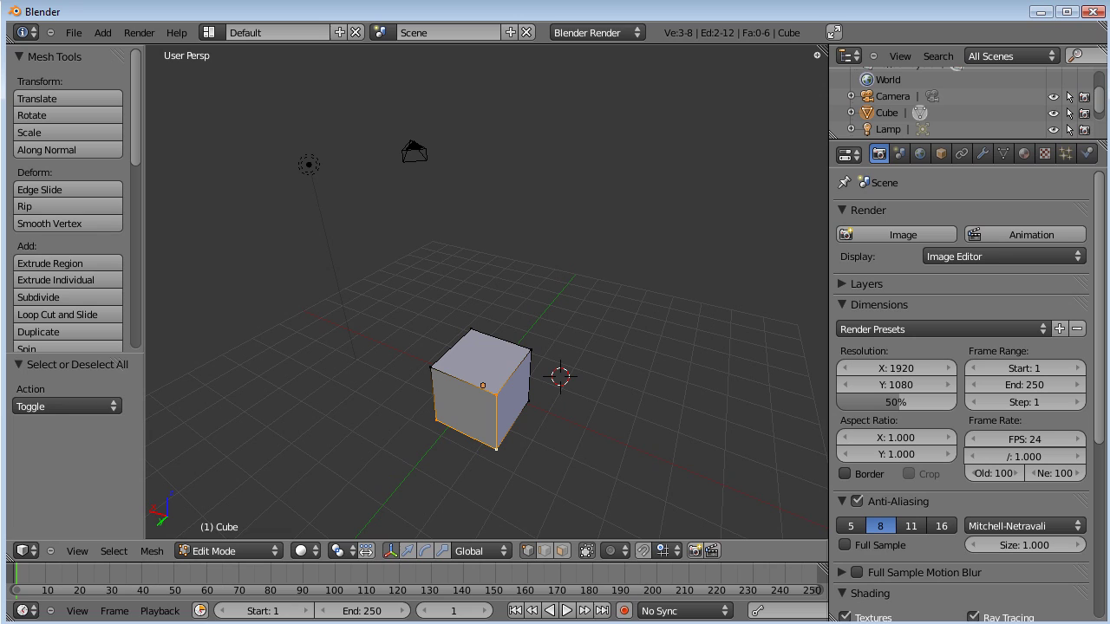
# Select the four front-face vertices plus the two back-top vertices, covering the top and front faces
pyautogui.rightClick(429, 367)
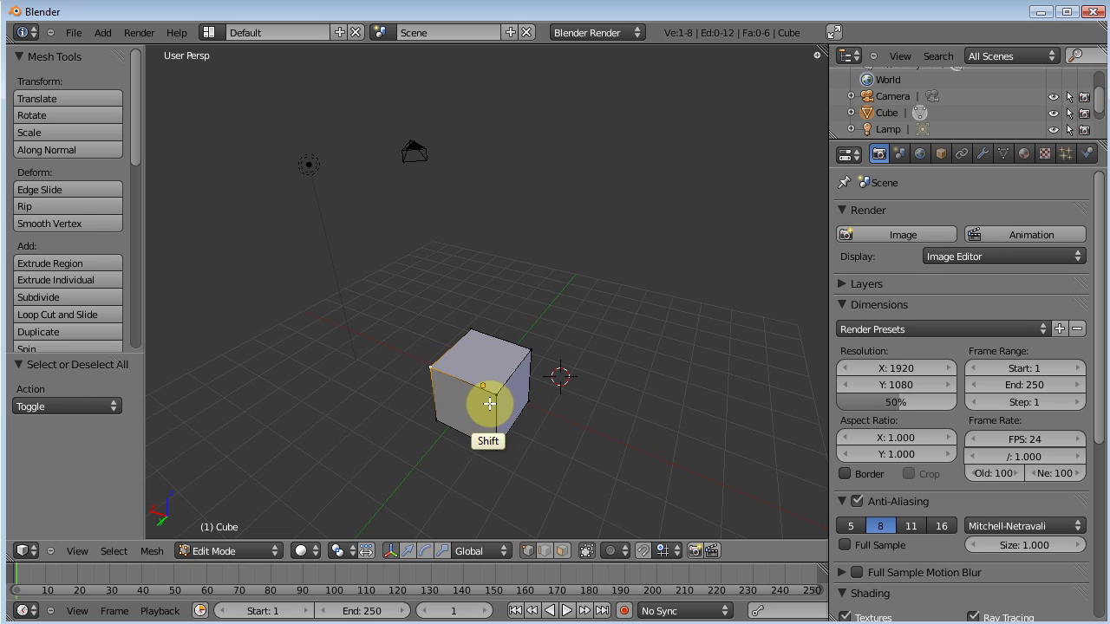
pyautogui.keyDown('shift'); pyautogui.rightClick(499, 396); pyautogui.keyUp('shift')
pyautogui.keyDown('shift'); pyautogui.rightClick(498, 445); pyautogui.keyUp('shift')
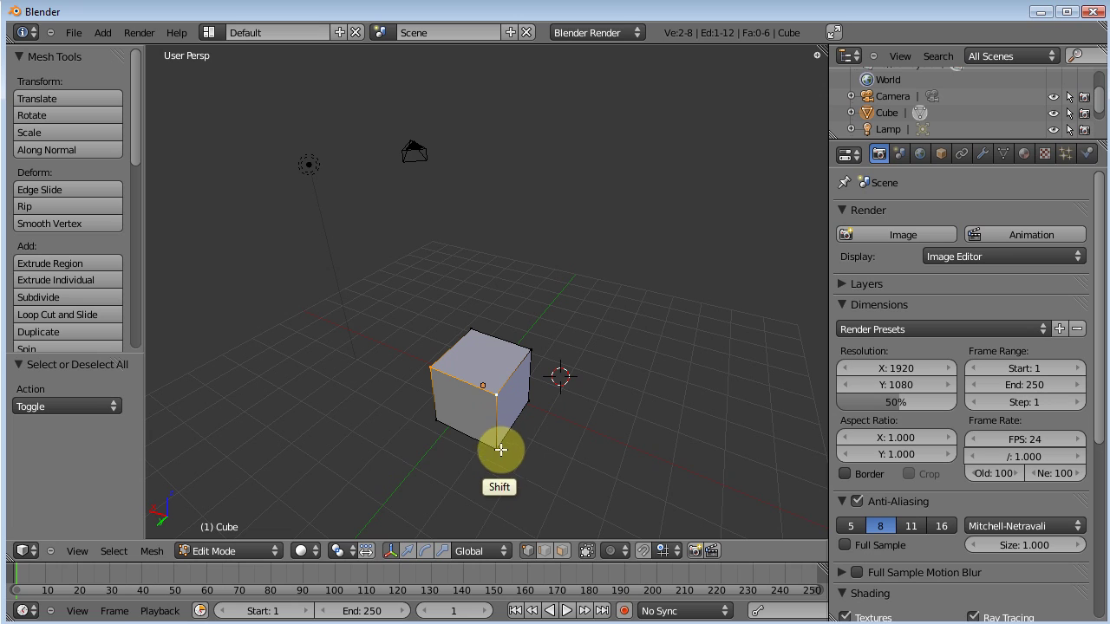
pyautogui.keyDown('shift'); pyautogui.rightClick(440, 418); pyautogui.keyUp('shift')
pyautogui.keyDown('shift'); pyautogui.rightClick(473, 330); pyautogui.keyUp('shift')
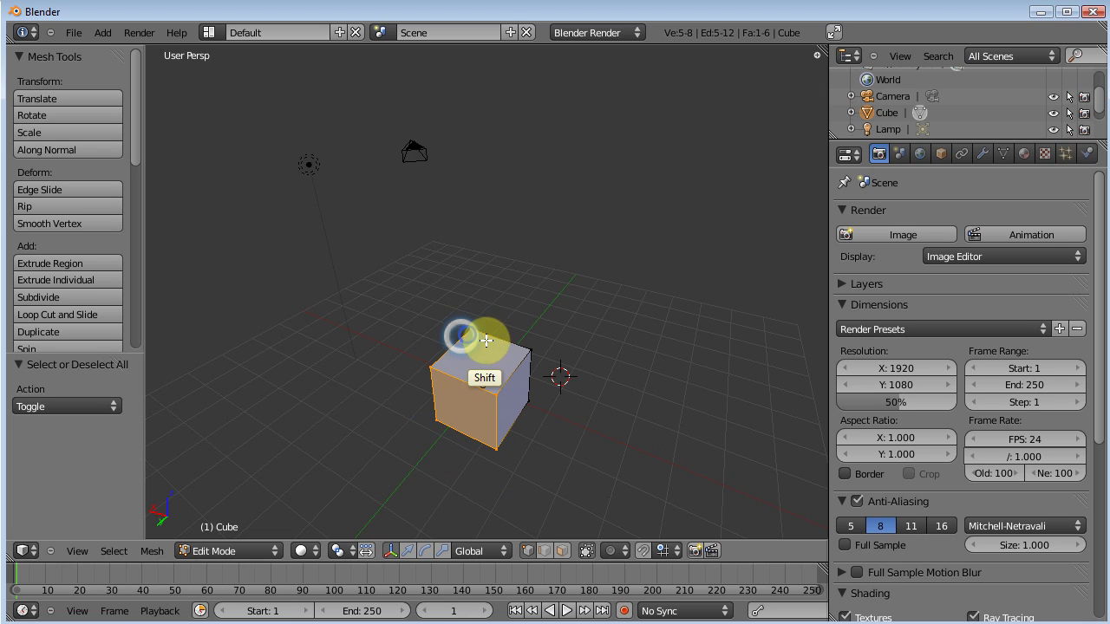
pyautogui.keyDown('shift'); pyautogui.rightClick(525, 347); pyautogui.keyUp('shift')
# Extrude the selected faces 3.312 units along Y into an elongated 14-vertex block
pyautogui.press('e')
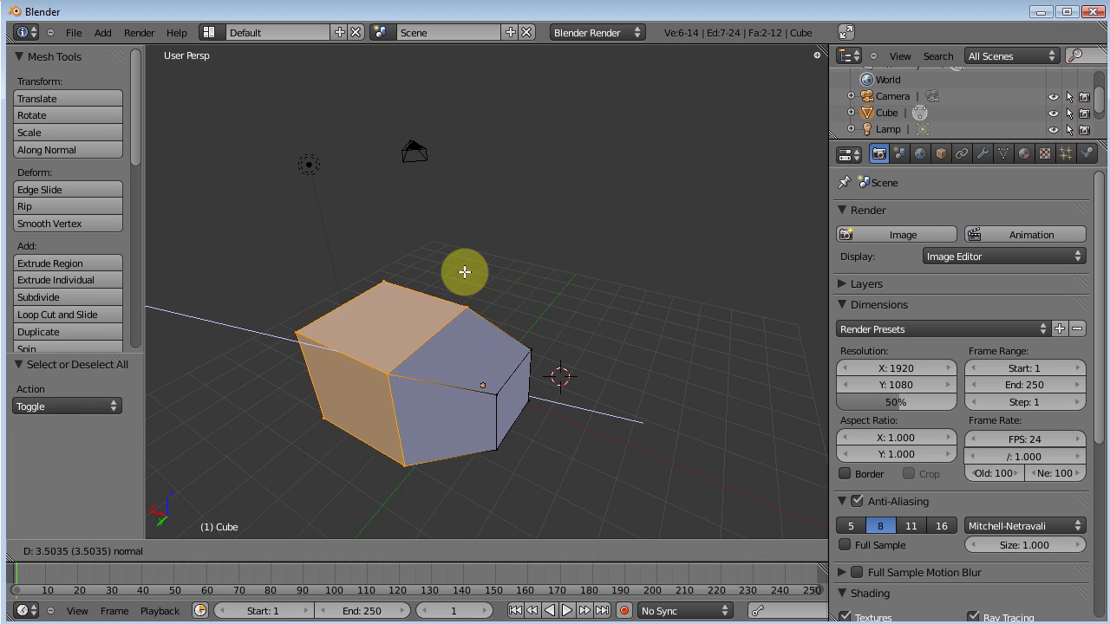
pyautogui.click(461, 341)
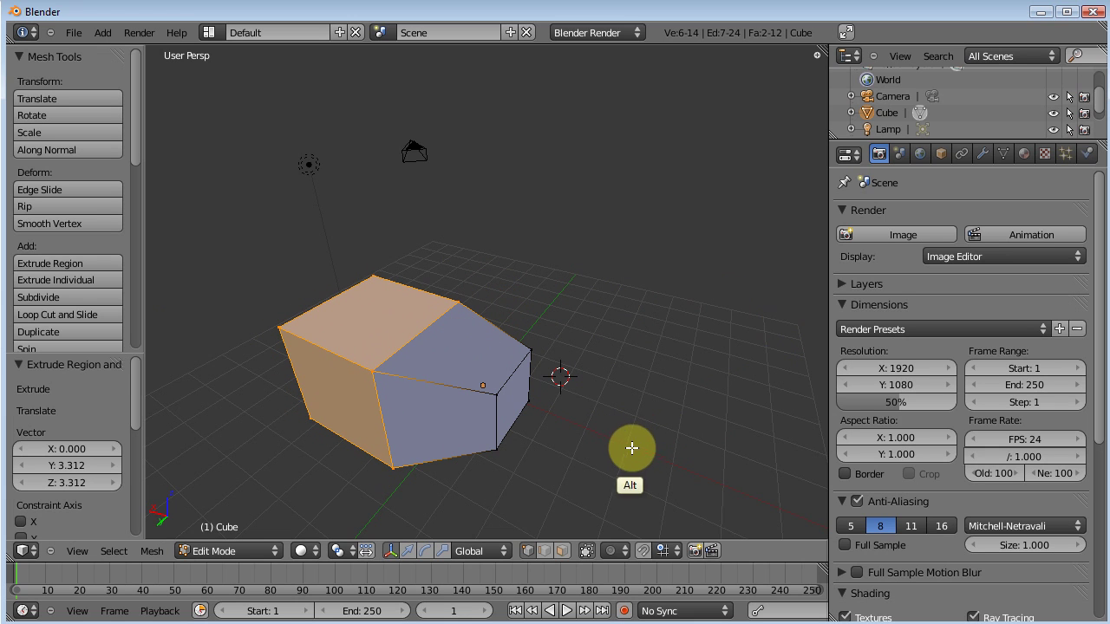
pyautogui.keyDown('alt'); pyautogui.moveTo(634, 448); pyautogui.dragTo(464, 398); pyautogui.keyUp('alt')
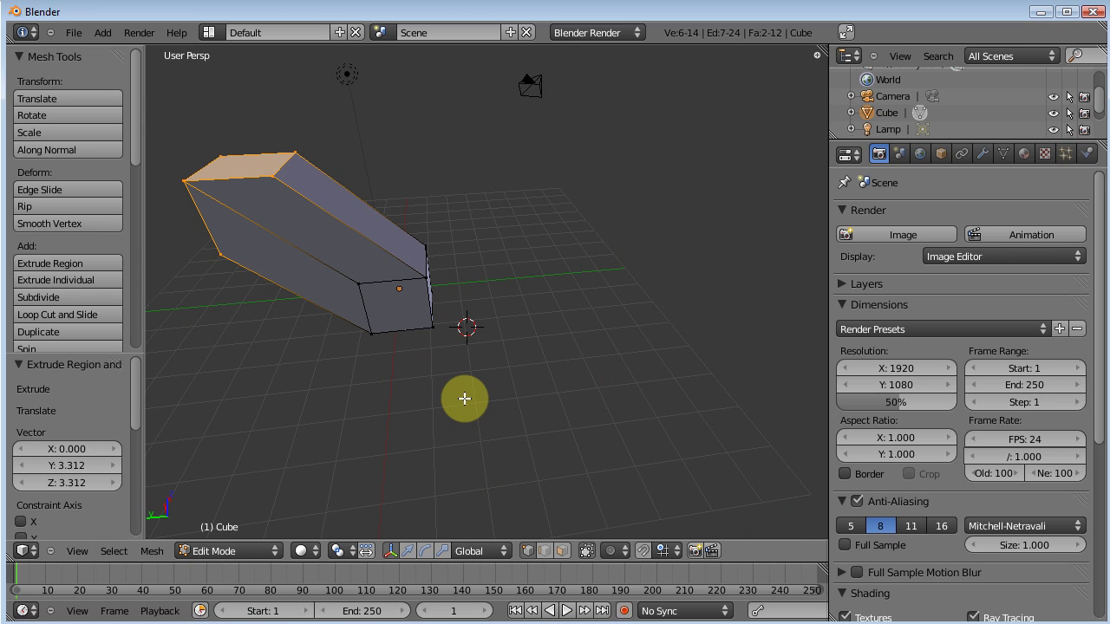